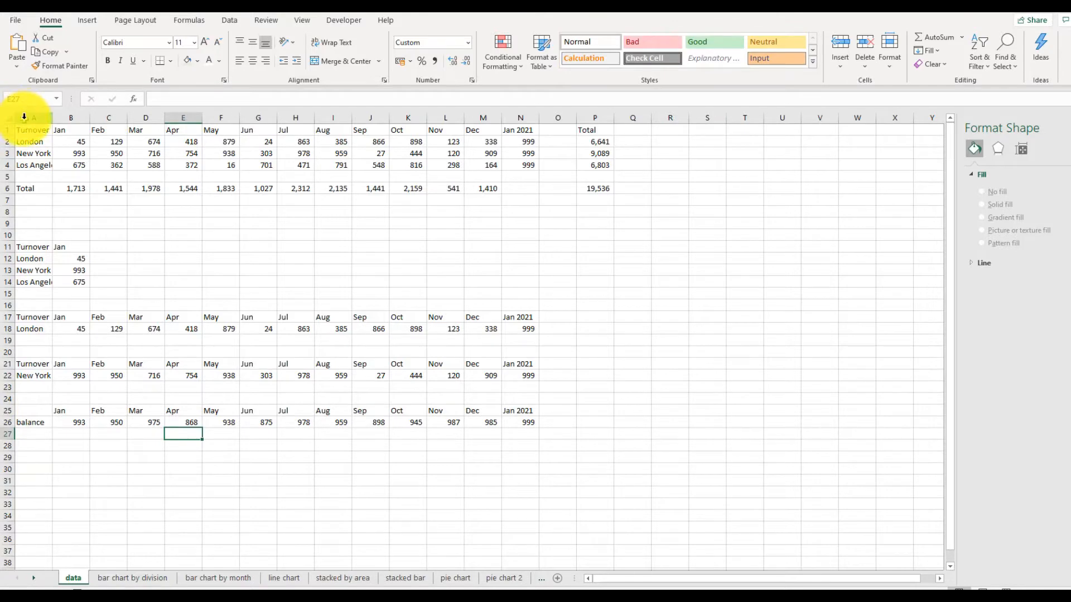
# Insert a new blank column before column A
pyautogui.click(24, 116)
pyautogui.rightClick(24, 119)
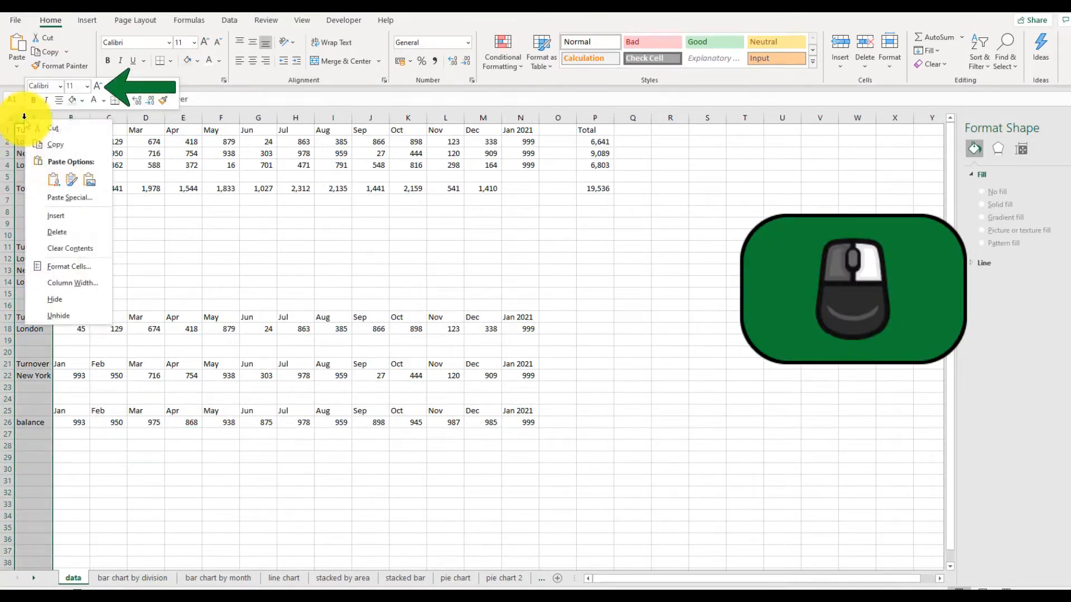
pyautogui.click(70, 226)
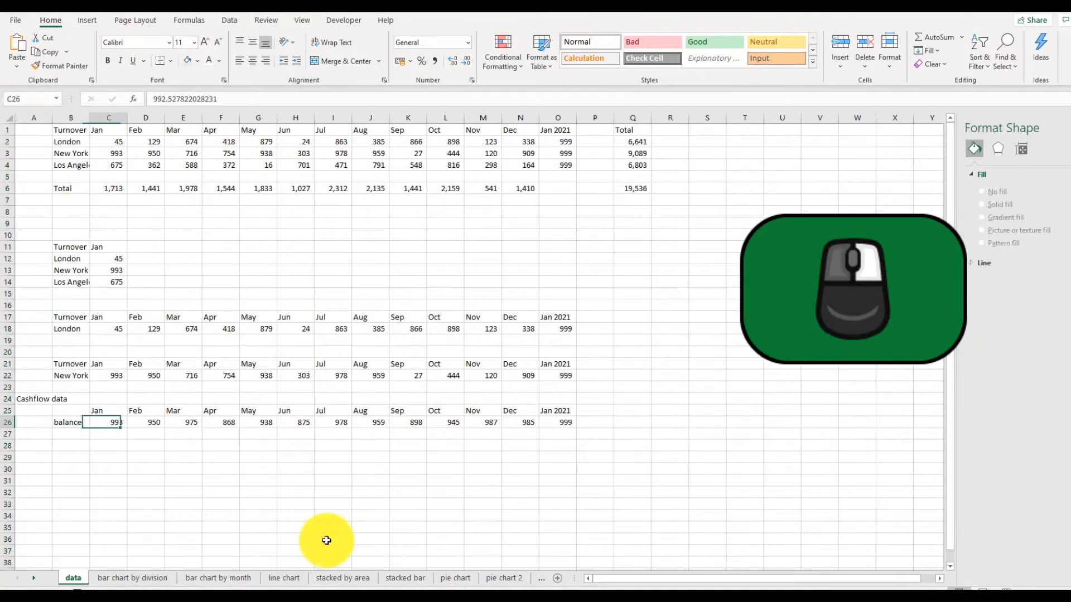
# Review the monthly balance figures along row 26
pyautogui.press('Right')
pyautogui.press('Right')
pyautogui.press('Right')
pyautogui.press('Right')
pyautogui.press('Right')
pyautogui.press('Right')
pyautogui.press('Right')
pyautogui.press('Right')
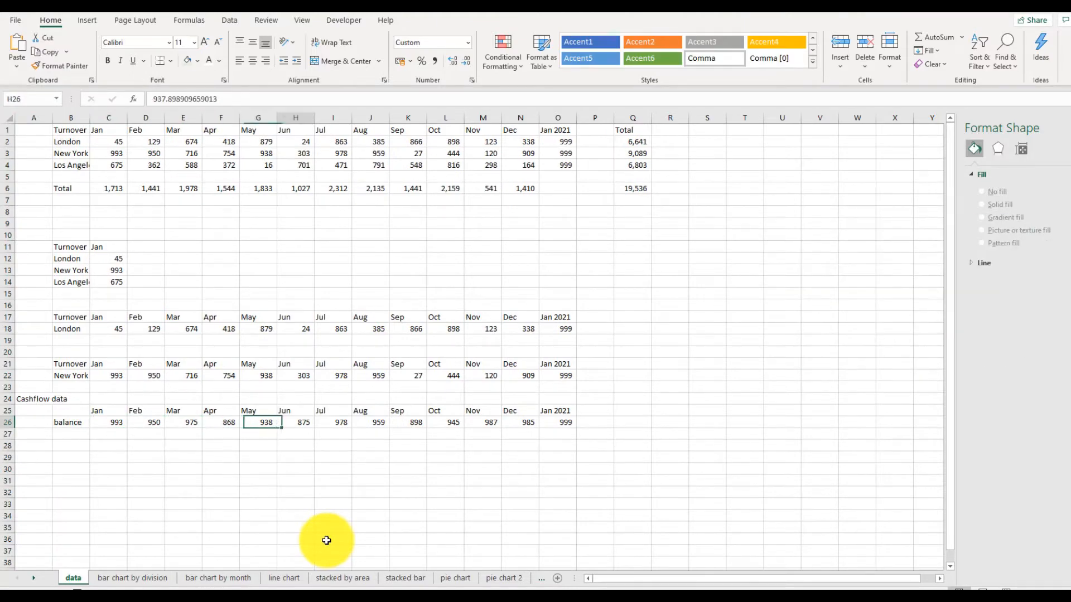
pyautogui.press('Right')
pyautogui.press('Right')
pyautogui.press('Right')
pyautogui.press('Right')
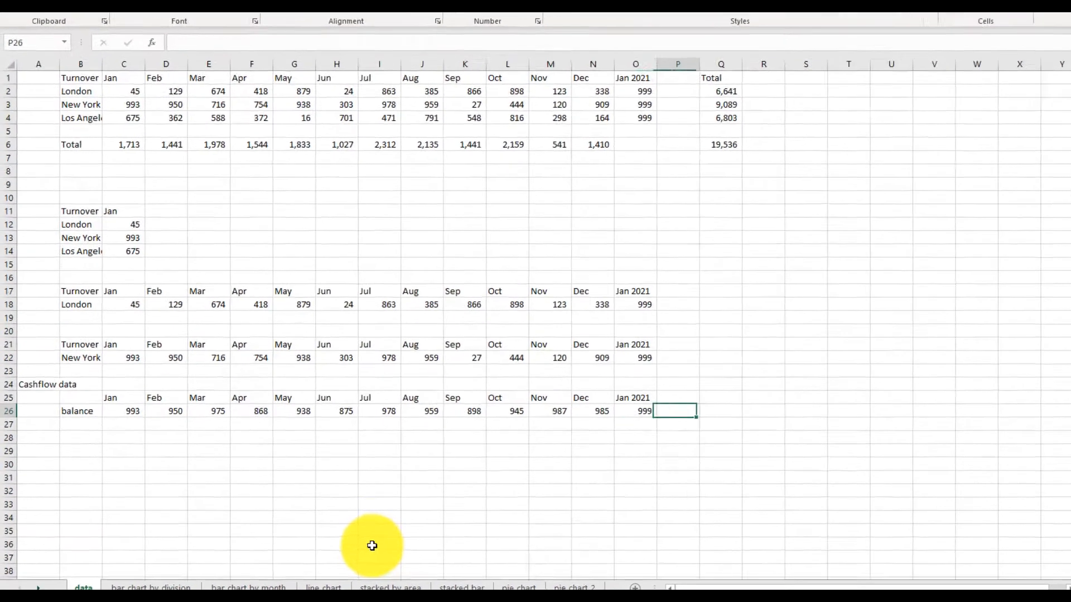
pyautogui.press('Left')
pyautogui.press('Left')
pyautogui.press('Left')
pyautogui.press('Left')
pyautogui.press('Left')
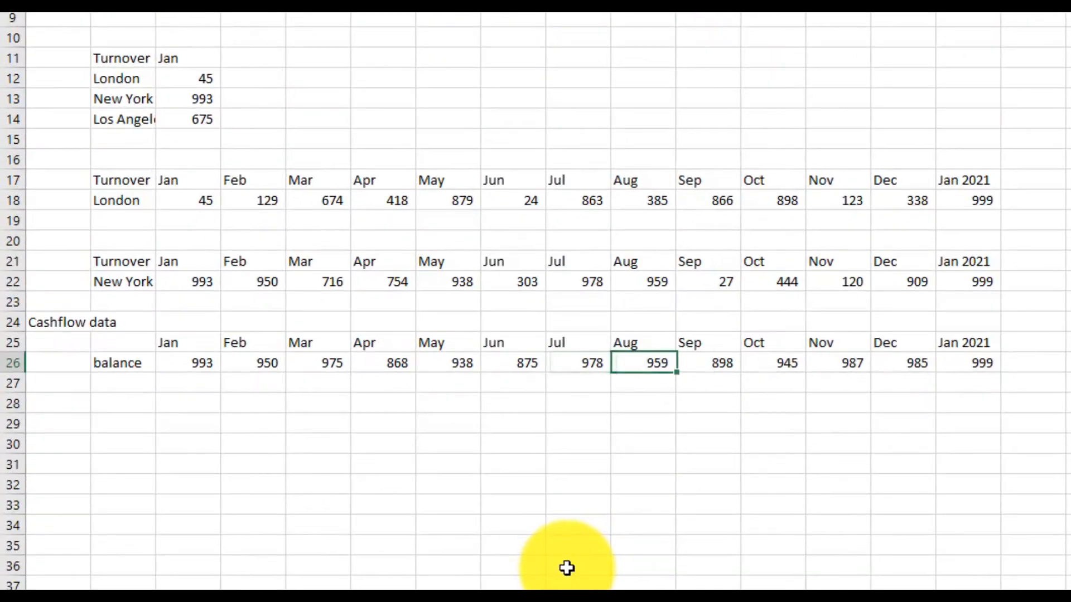
pyautogui.press('Left')
pyautogui.press('Left')
pyautogui.press('Left')
pyautogui.press('Left')
pyautogui.press('Left')
pyautogui.press('Left')
pyautogui.press('Left')
pyautogui.press('Left')
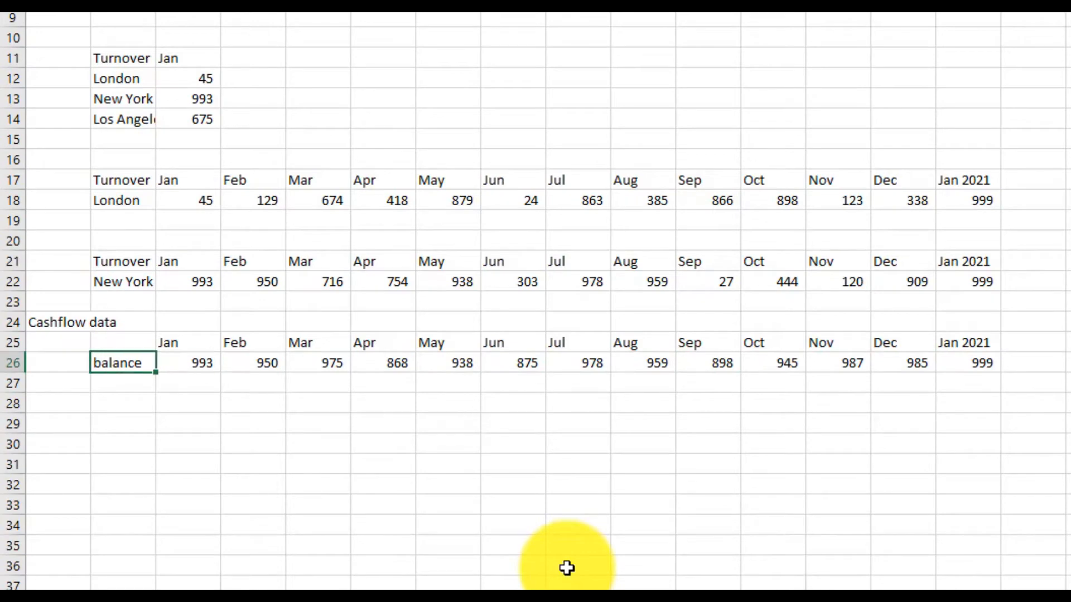
# Label the row below balance as movement
pyautogui.press('Right')
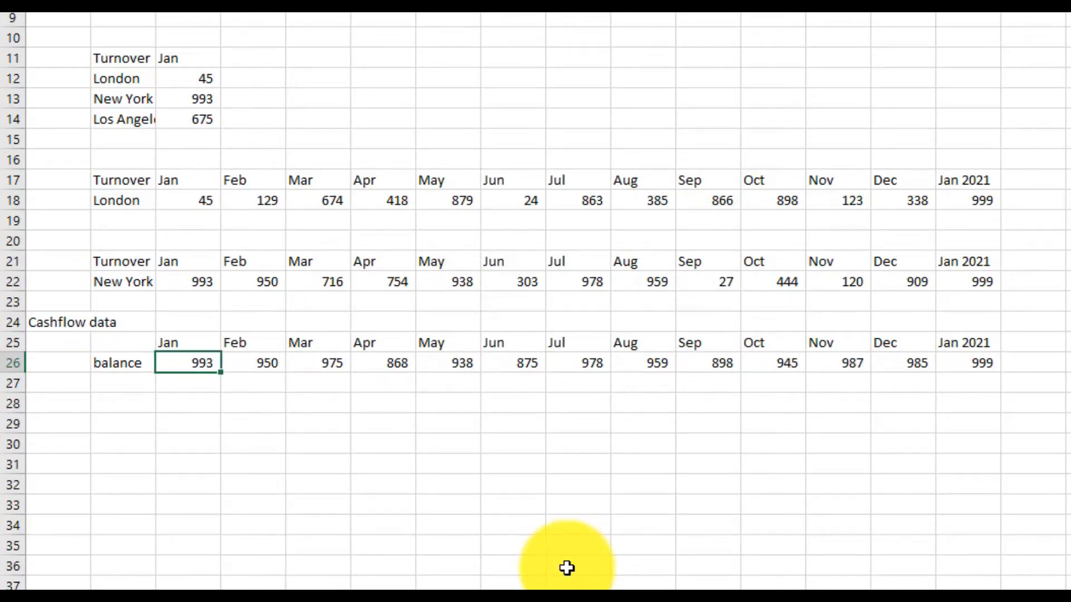
pyautogui.press('Down')
pyautogui.press('Left')
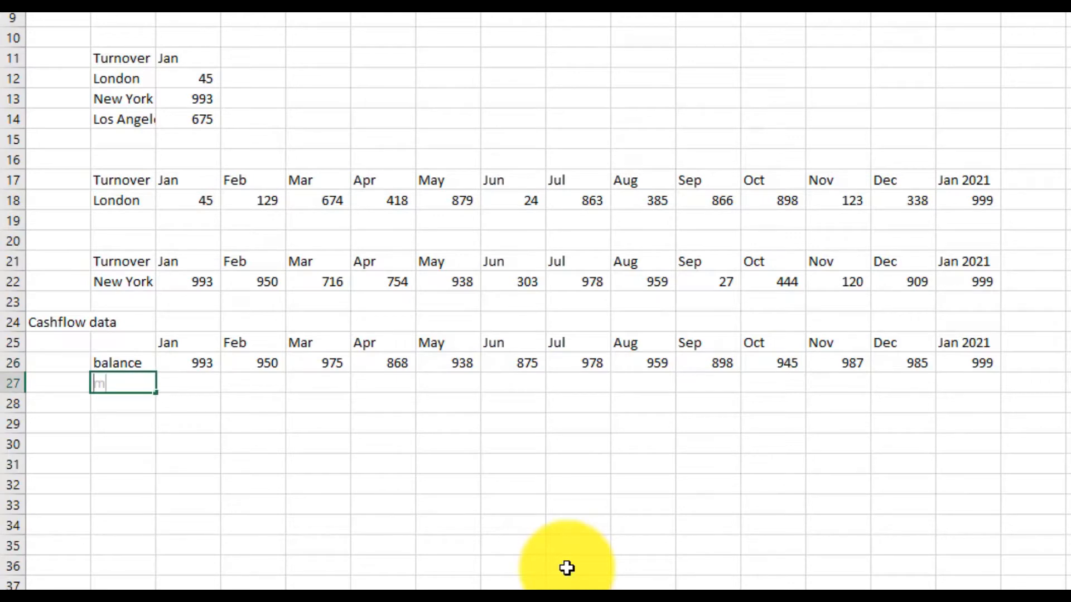
pyautogui.press('Return')
# Enter a formula in the February movement cell subtracting January's balance from February's balance (=D26-C26)
pyautogui.press('Up')
pyautogui.press('Right')
pyautogui.press('Right')
pyautogui.write('=')
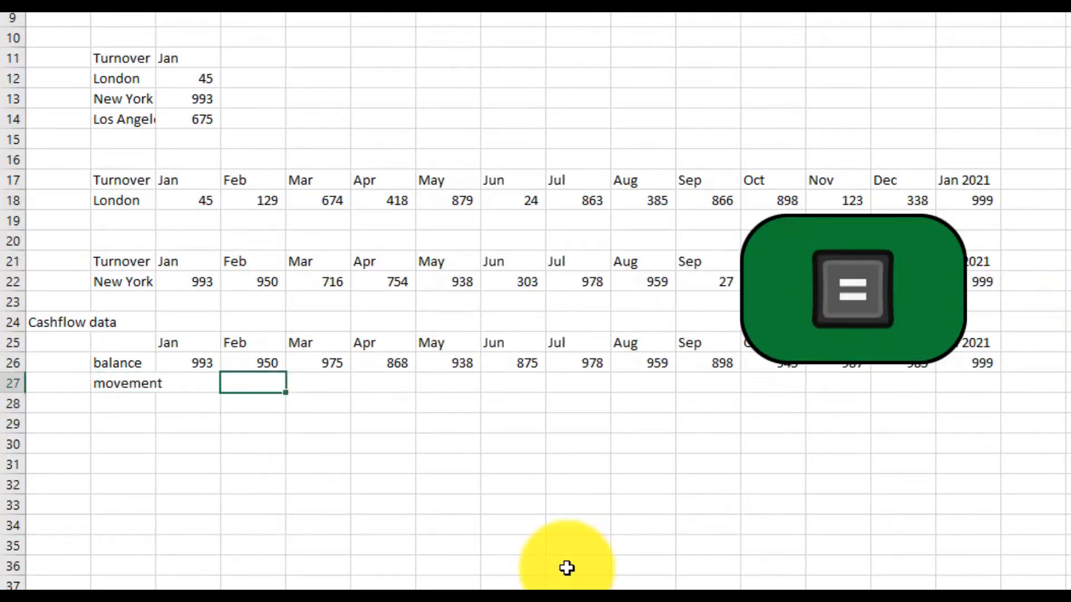
pyautogui.press('Up')
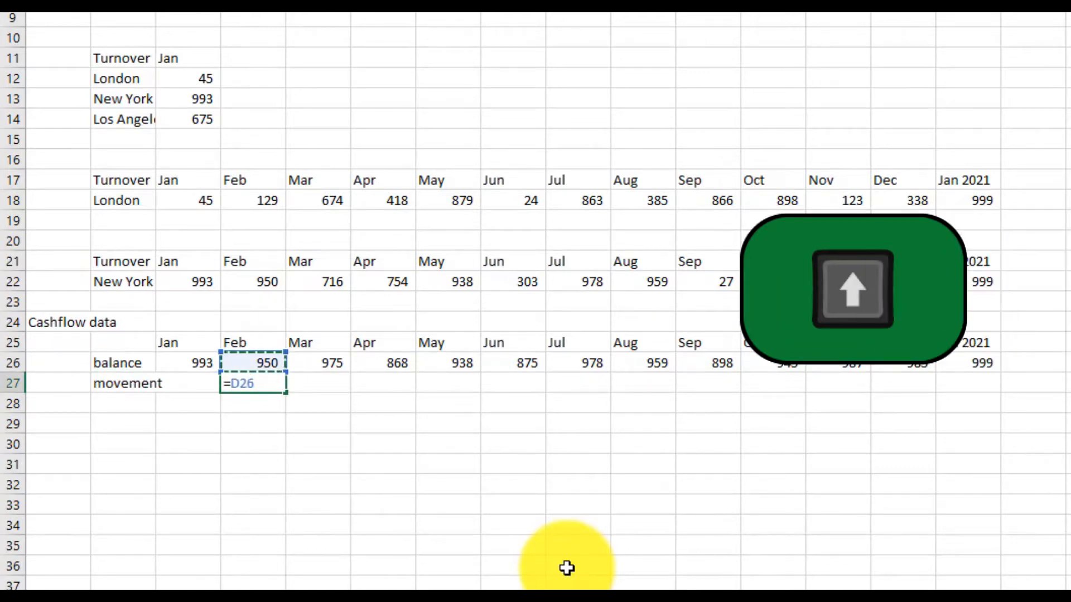
pyautogui.write('-')
pyautogui.press('Up')
pyautogui.press('Left')
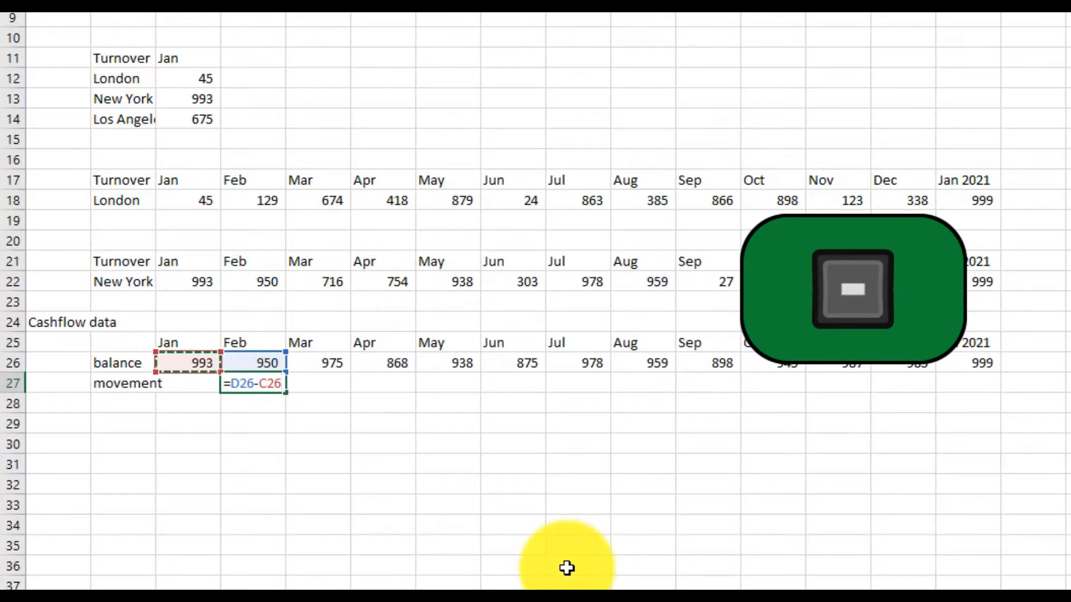
pyautogui.press('Return')
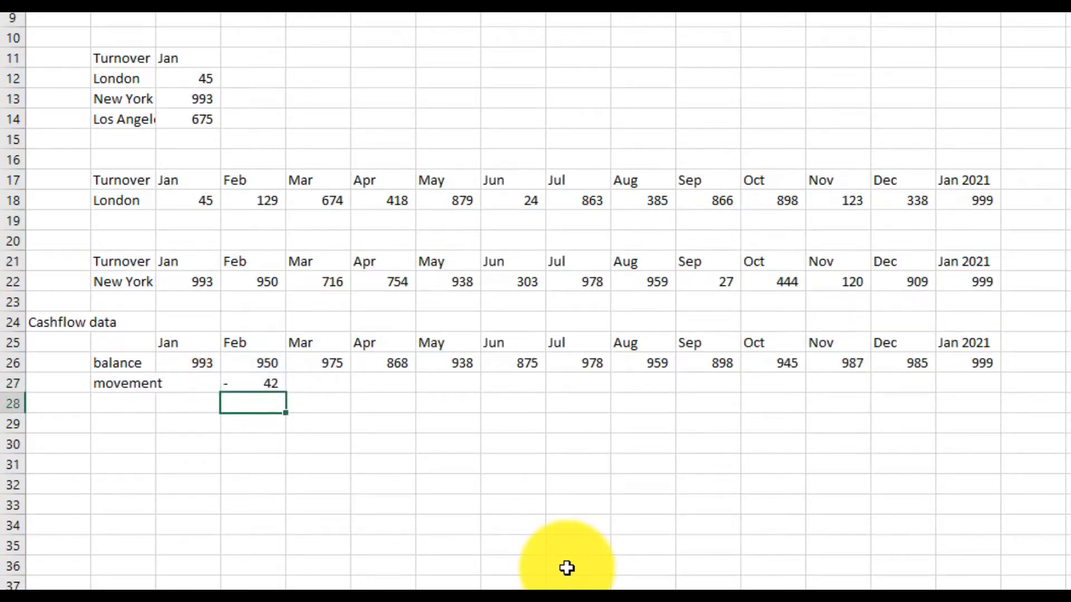
# Fill the movement formula across row 27 through the Jan 2021 column
pyautogui.press('Up')
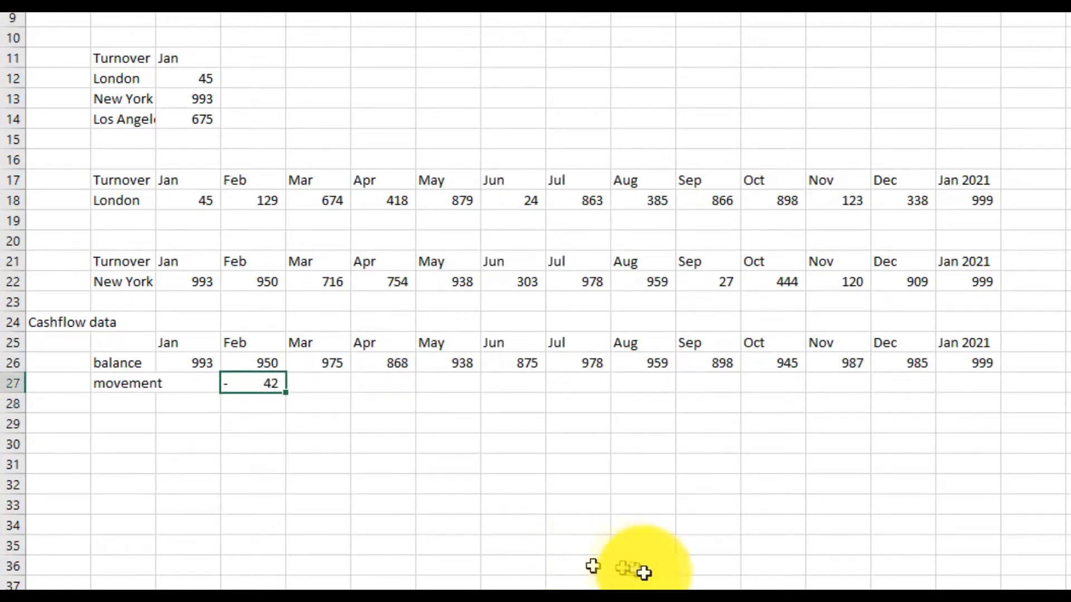
pyautogui.moveTo(283, 387); pyautogui.dragTo(984, 383)
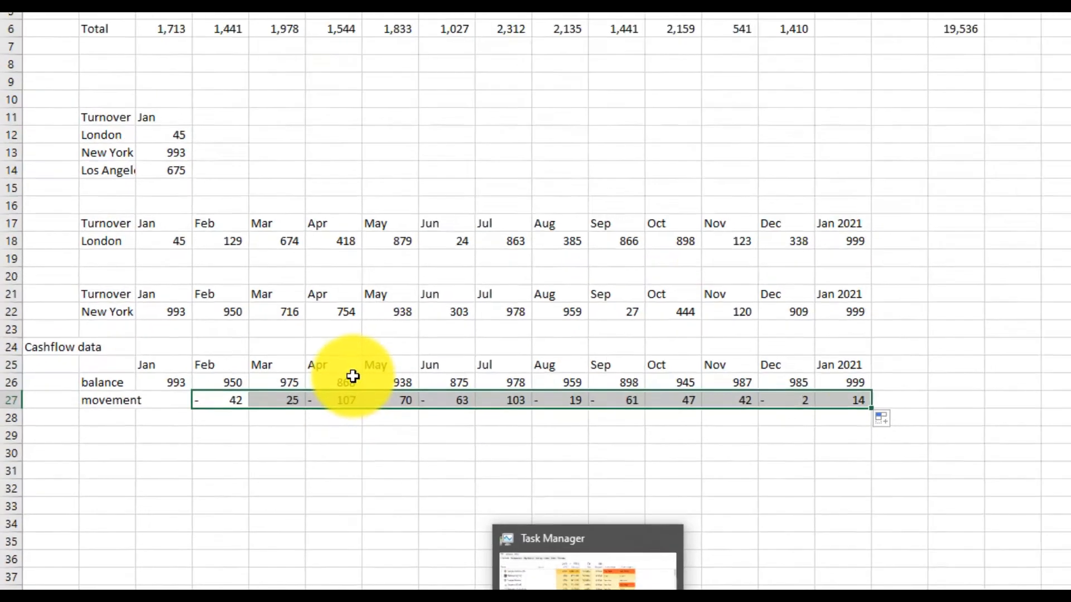
# Insert a 2-D line chart of the cashflow balance and movement data
pyautogui.click(384, 363)
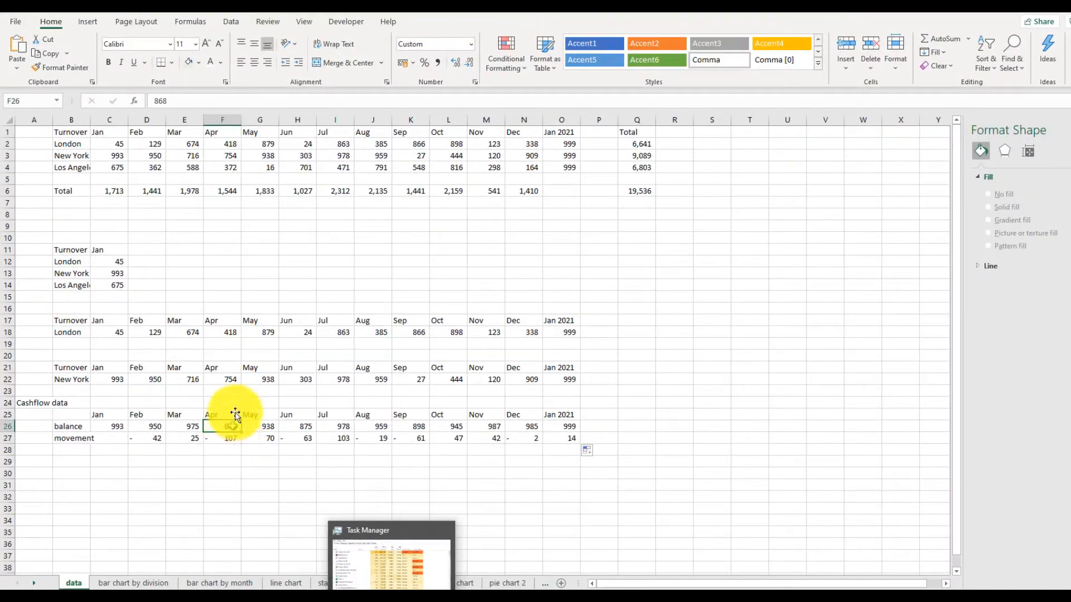
pyautogui.click(88, 23)
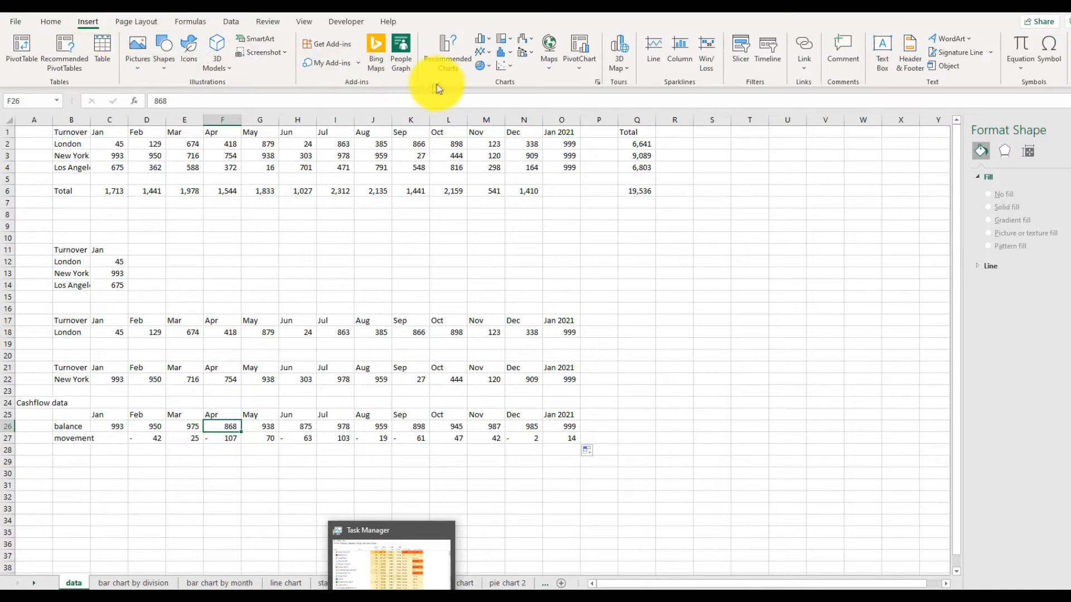
pyautogui.click(481, 53)
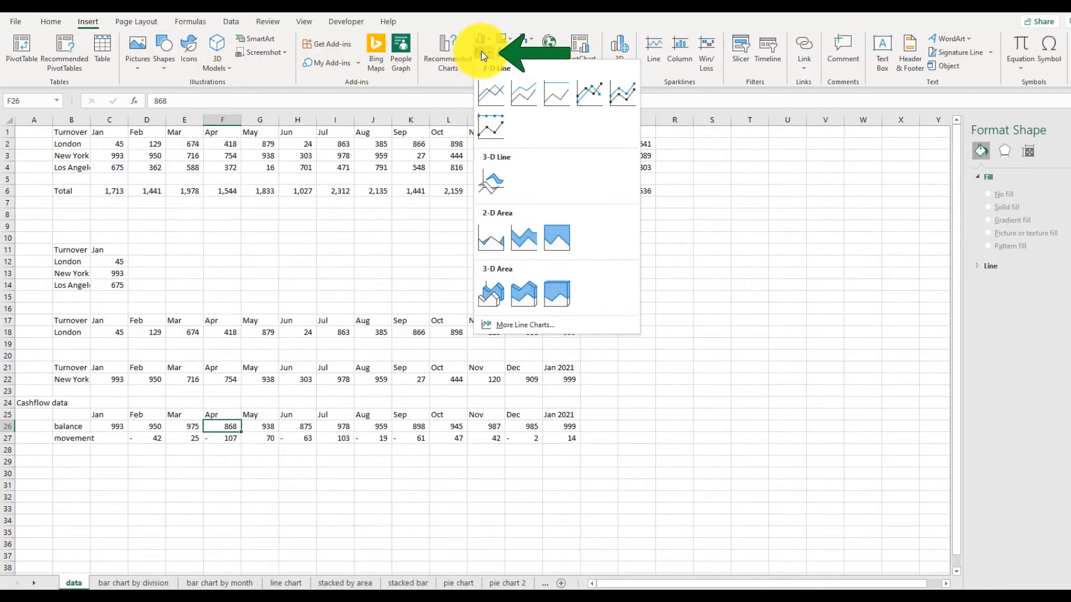
pyautogui.click(488, 103)
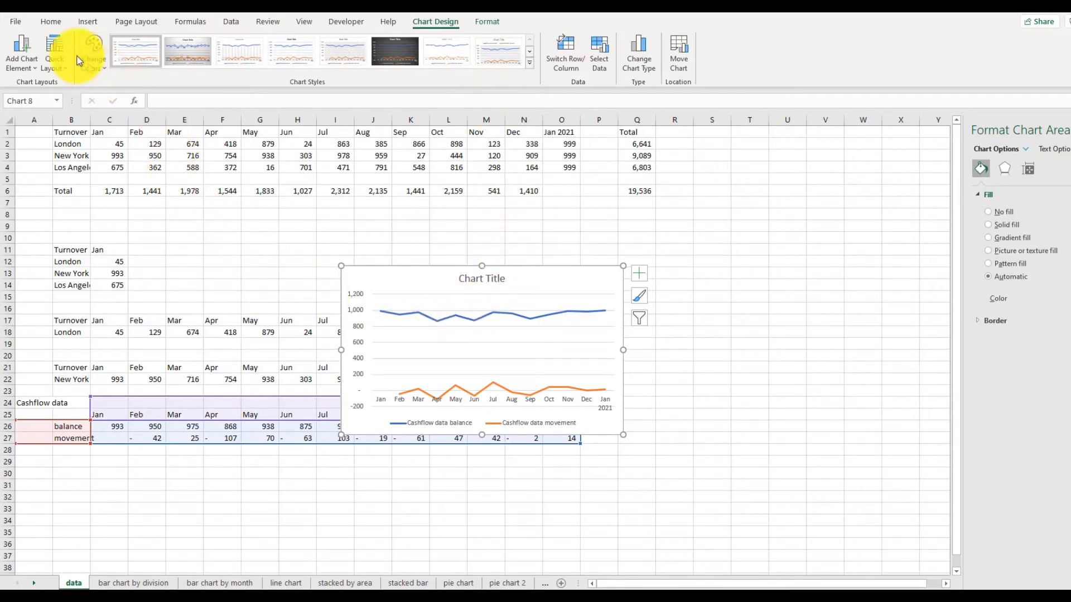
# Cut the chart and paste it onto a new blank sheet
pyautogui.click(59, 20)
pyautogui.click(47, 45)
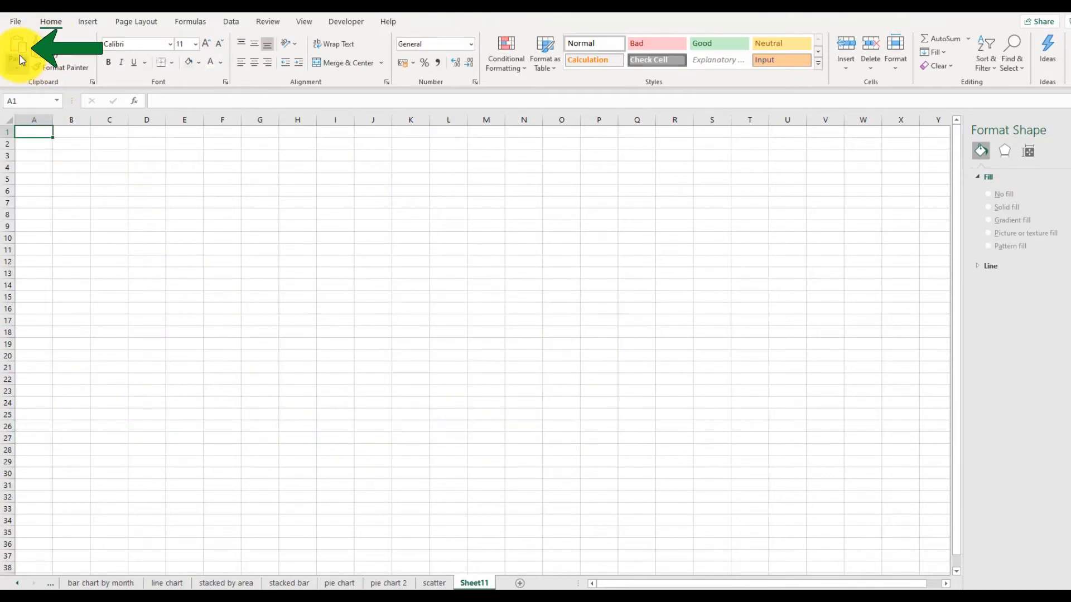
pyautogui.click(19, 56)
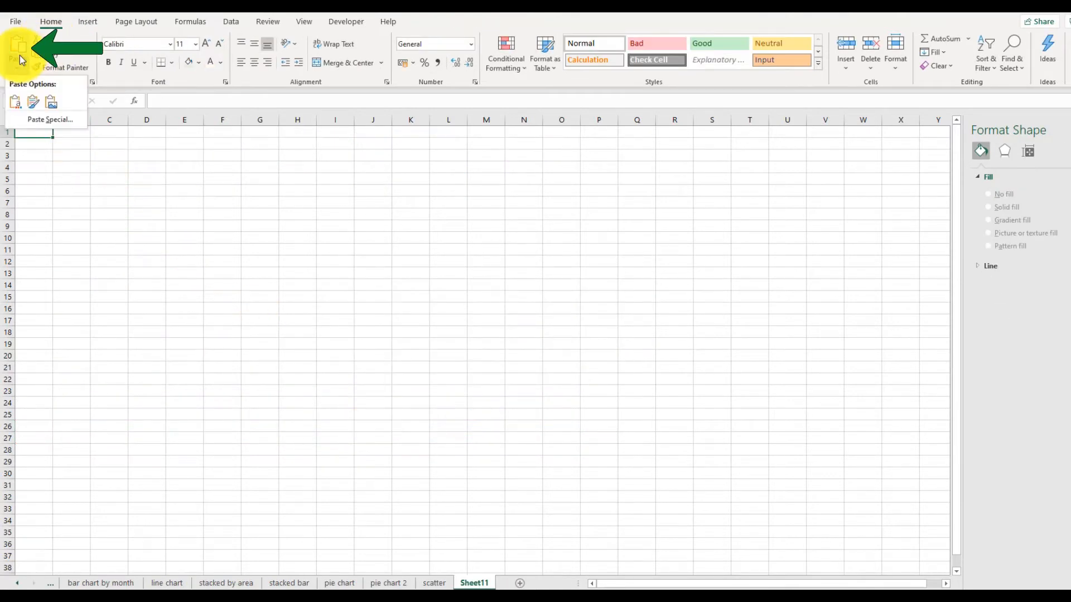
pyautogui.click(16, 47)
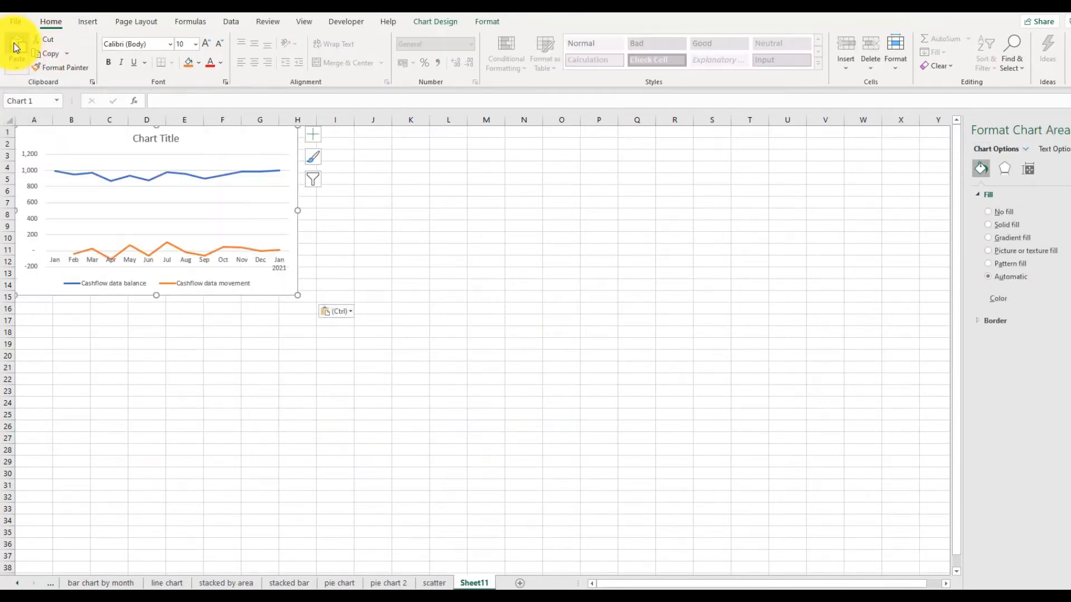
# Enlarge the chart to span about columns A to W, rows 1 to 34, and rename the sheet cash
pyautogui.moveTo(297, 295); pyautogui.dragTo(872, 524)
pyautogui.doubleClick(477, 583)
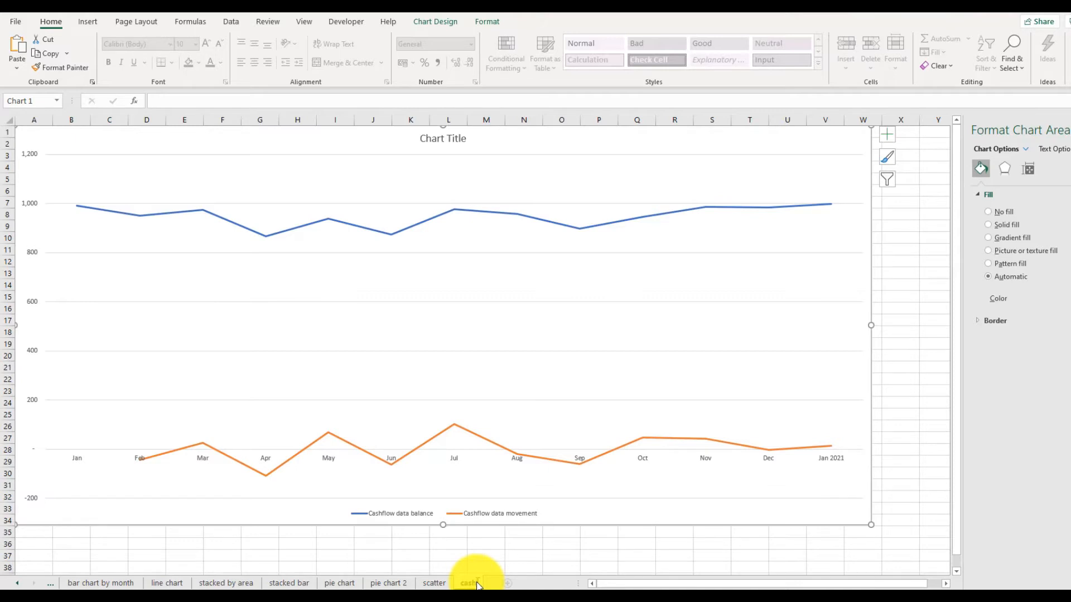
pyautogui.press('Return')
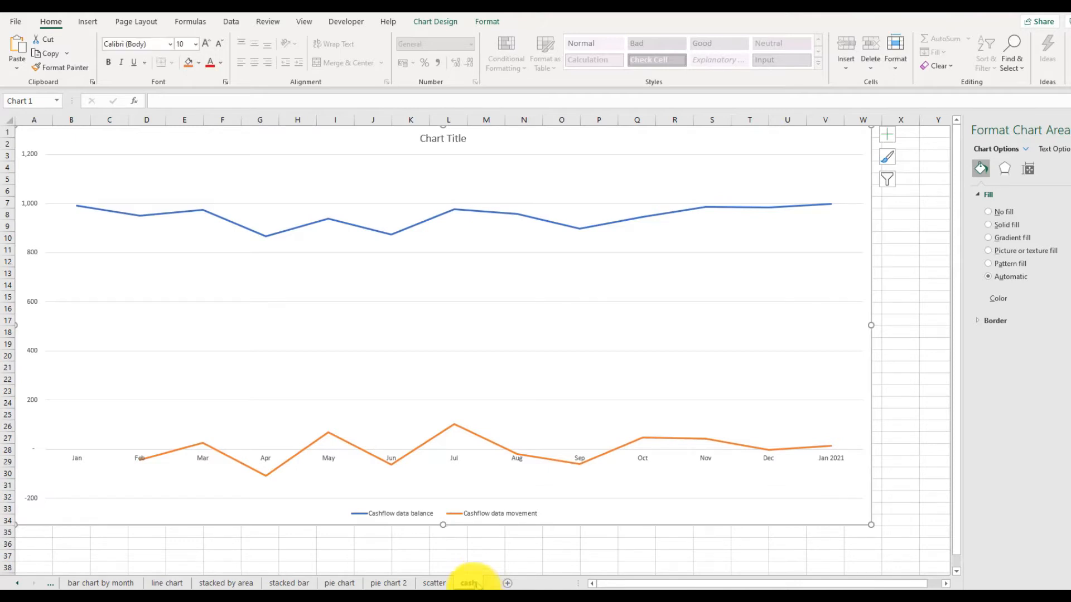
# Retitle the chart Cash balance and movements
pyautogui.click(441, 143)
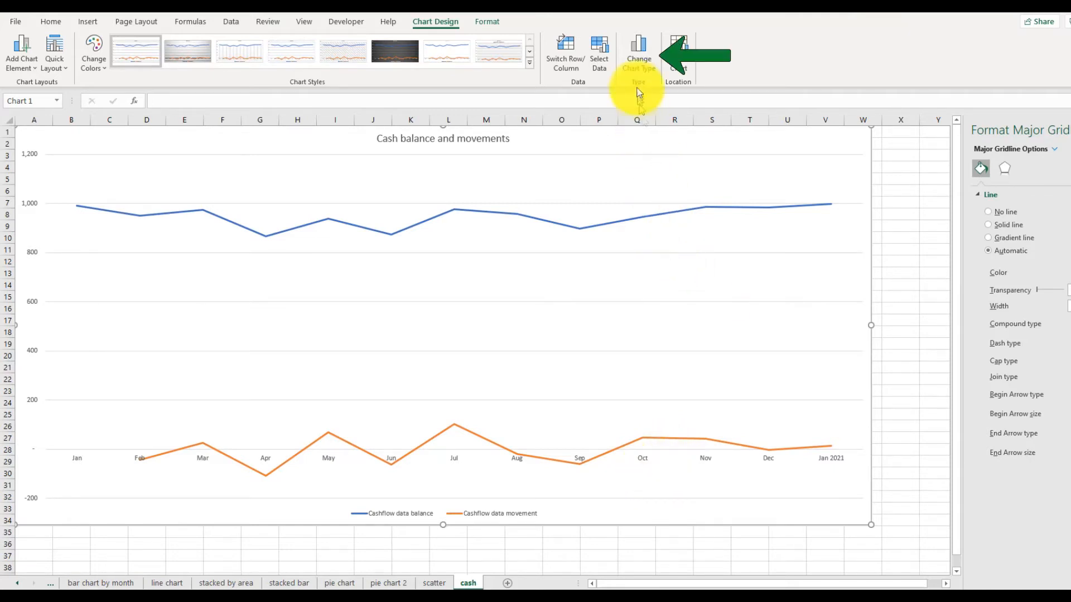
# Change the chart to a Combo with balance as clustered columns and movement as a line on the secondary axis
pyautogui.click(640, 47)
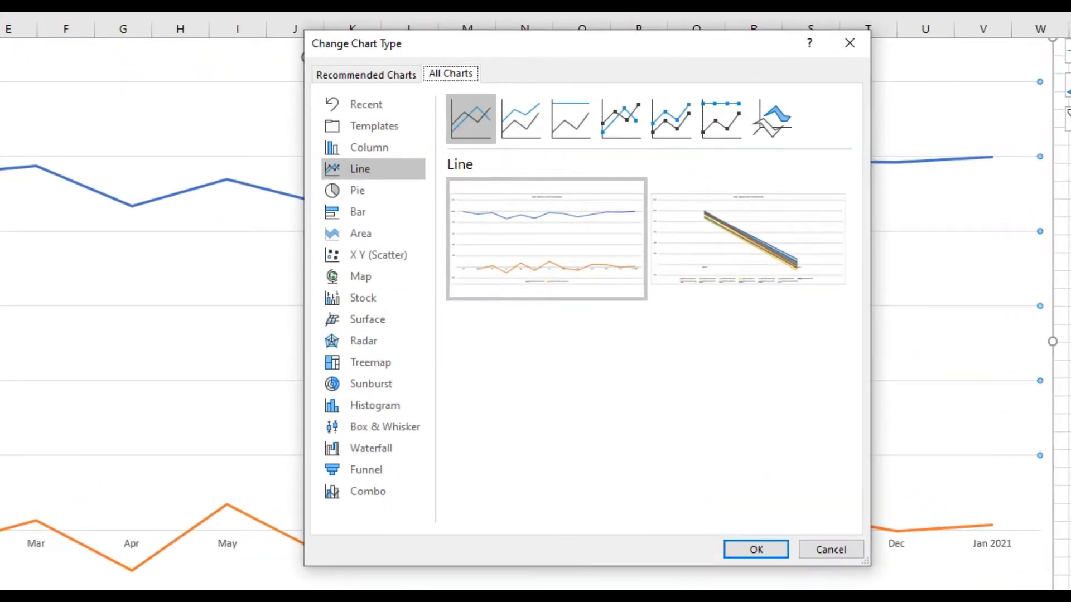
pyautogui.click(343, 493)
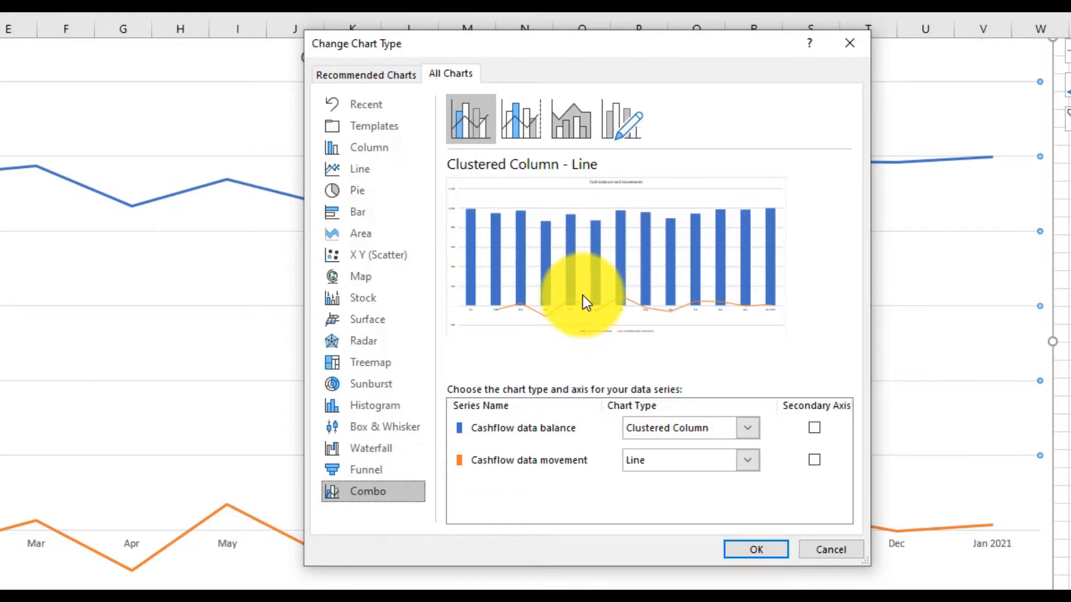
pyautogui.click(517, 134)
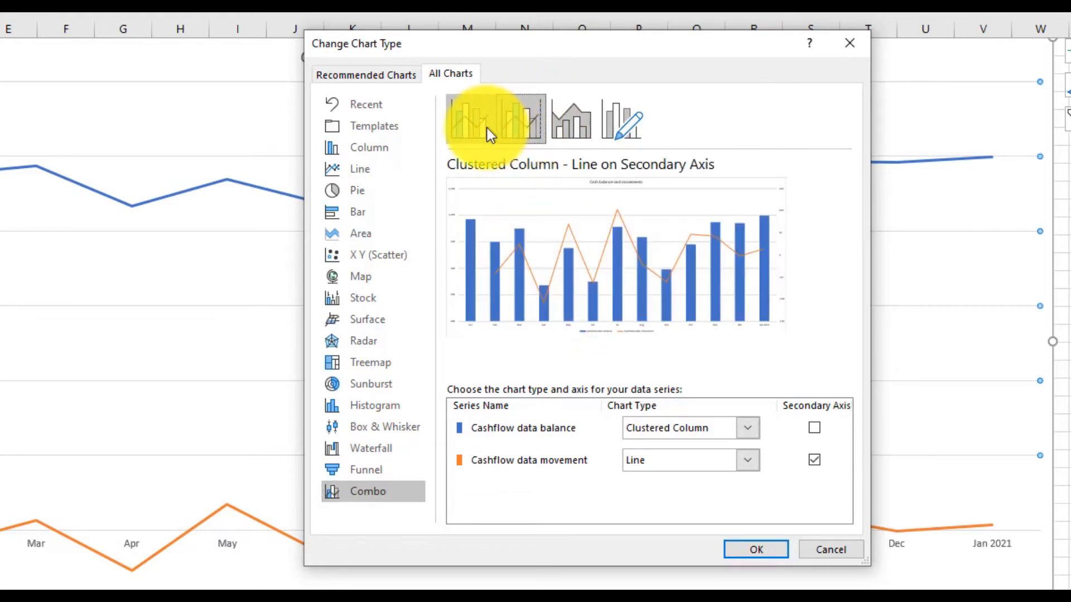
pyautogui.click(474, 120)
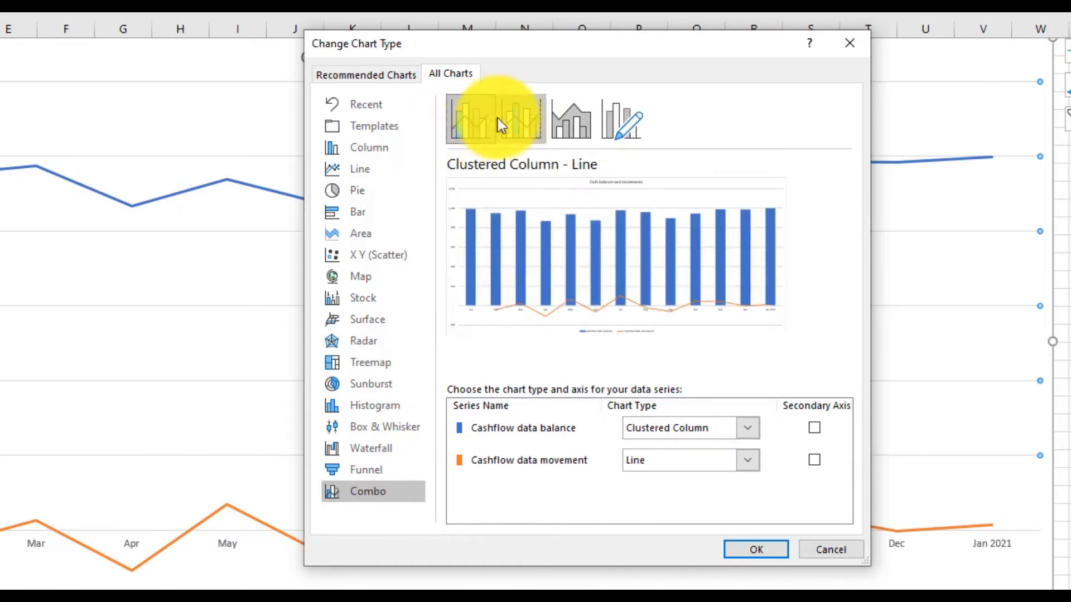
pyautogui.click(513, 118)
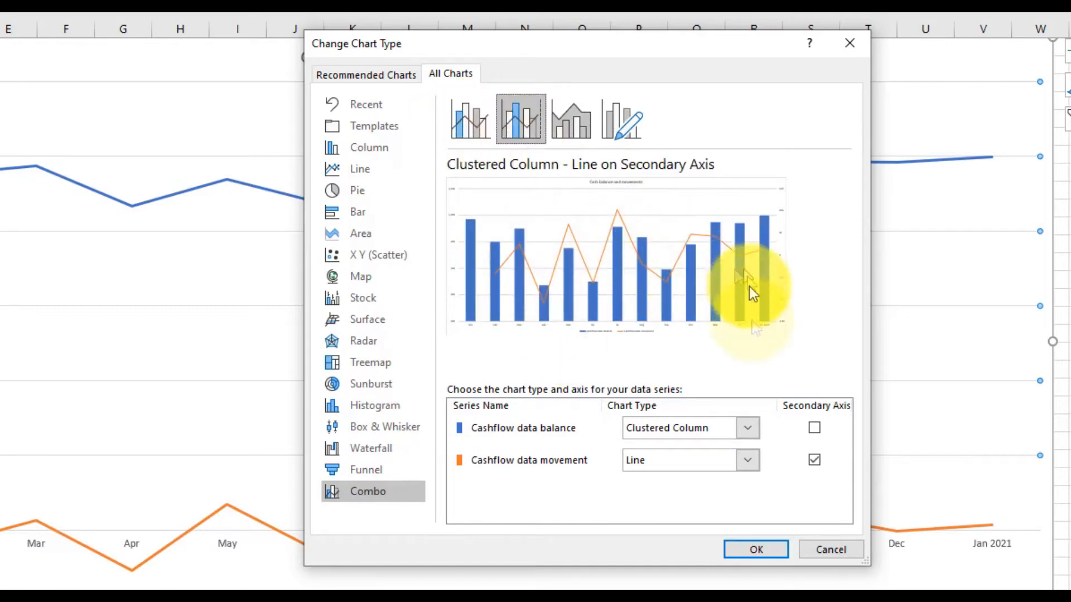
pyautogui.click(814, 463)
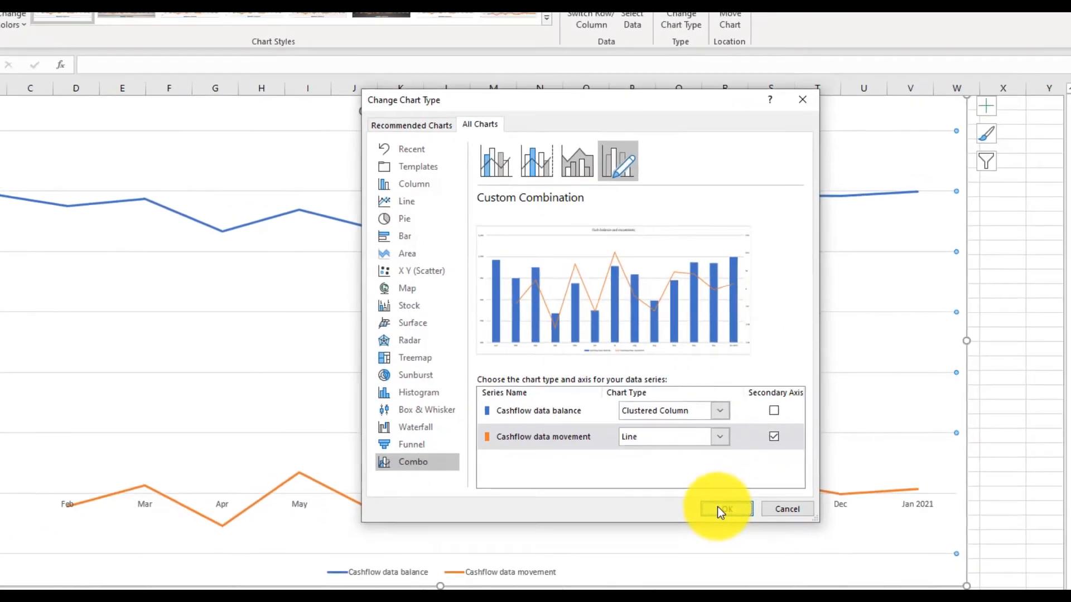
pyautogui.click(719, 509)
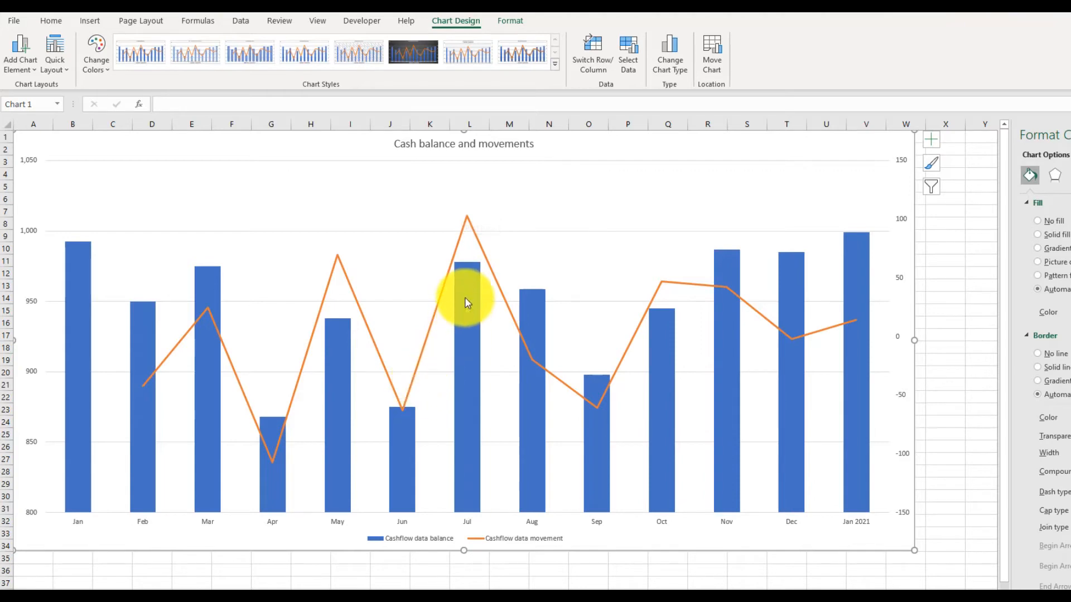
pyautogui.moveTo(467, 302)
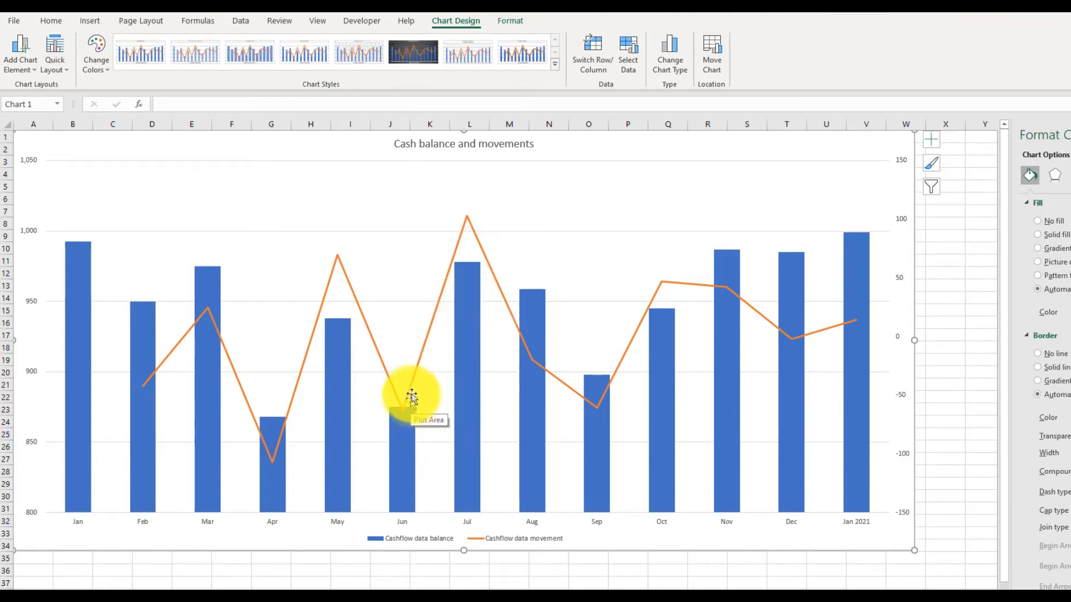
pyautogui.moveTo(475, 273)
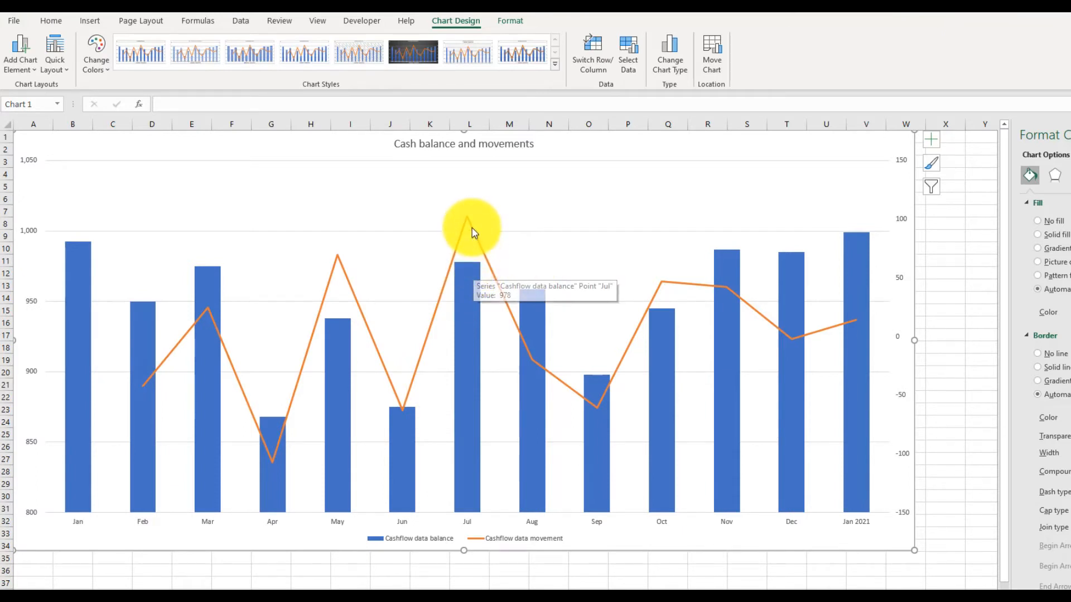
pyautogui.moveTo(467, 220)
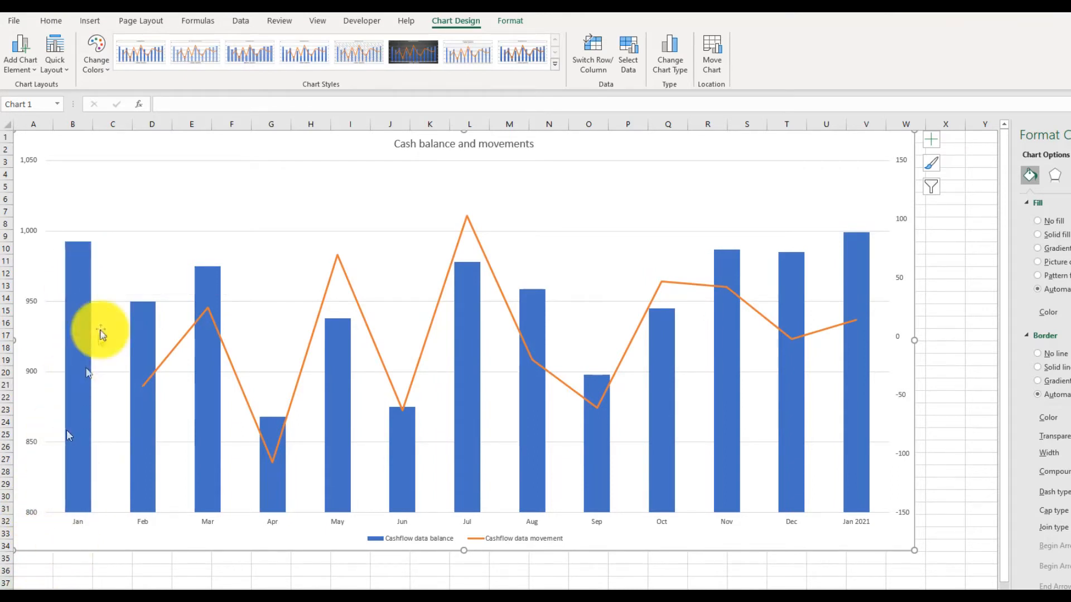
pyautogui.moveTo(132, 453)
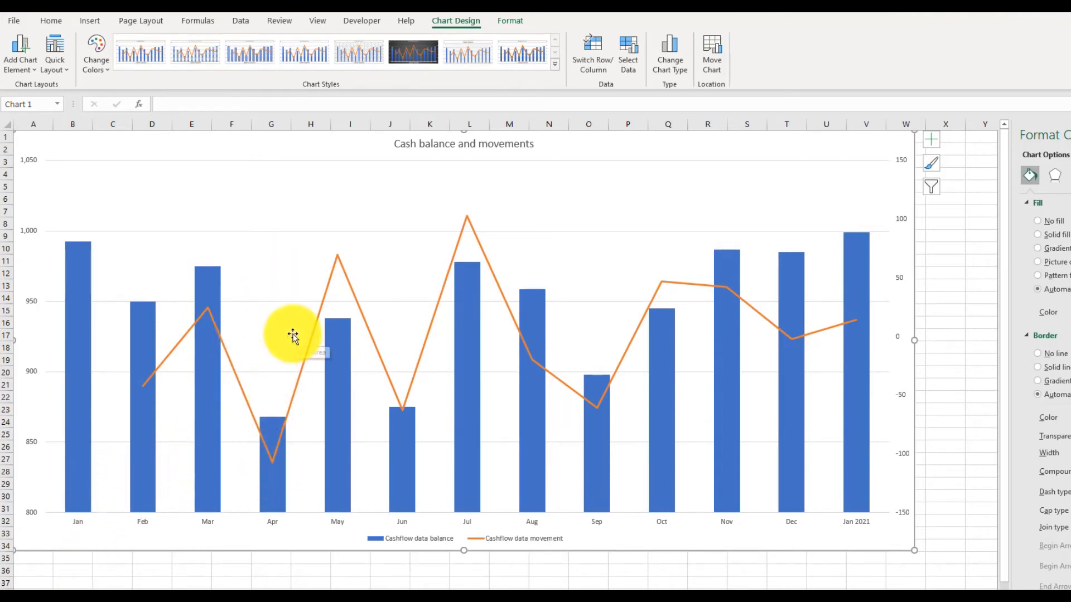
pyautogui.click(916, 558)
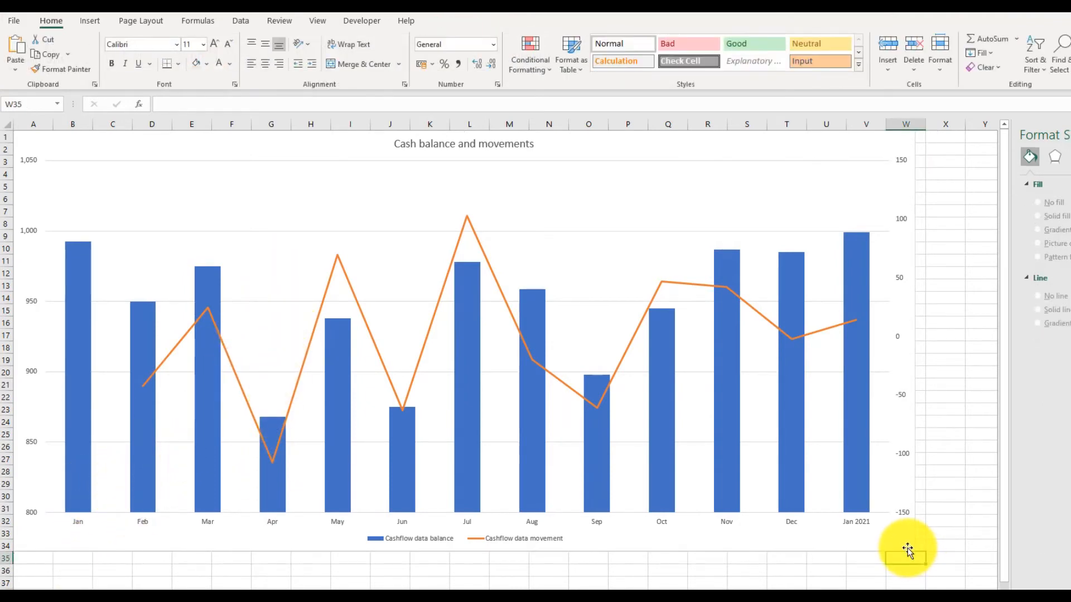
# Shrink the chart to span about columns A to J and paste a copy of it beside the original
pyautogui.click(911, 550)
pyautogui.moveTo(912, 551); pyautogui.dragTo(429, 538)
pyautogui.click(508, 170)
pyautogui.click(20, 53)
# Change the first chart's type to a plain Line chart
pyautogui.click(240, 212)
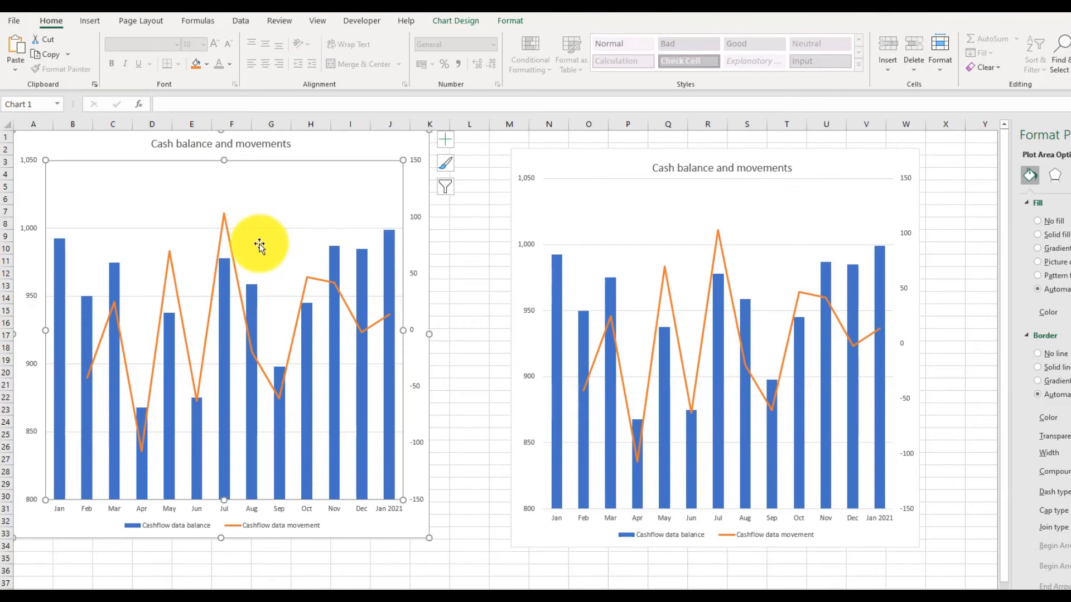
pyautogui.click(459, 25)
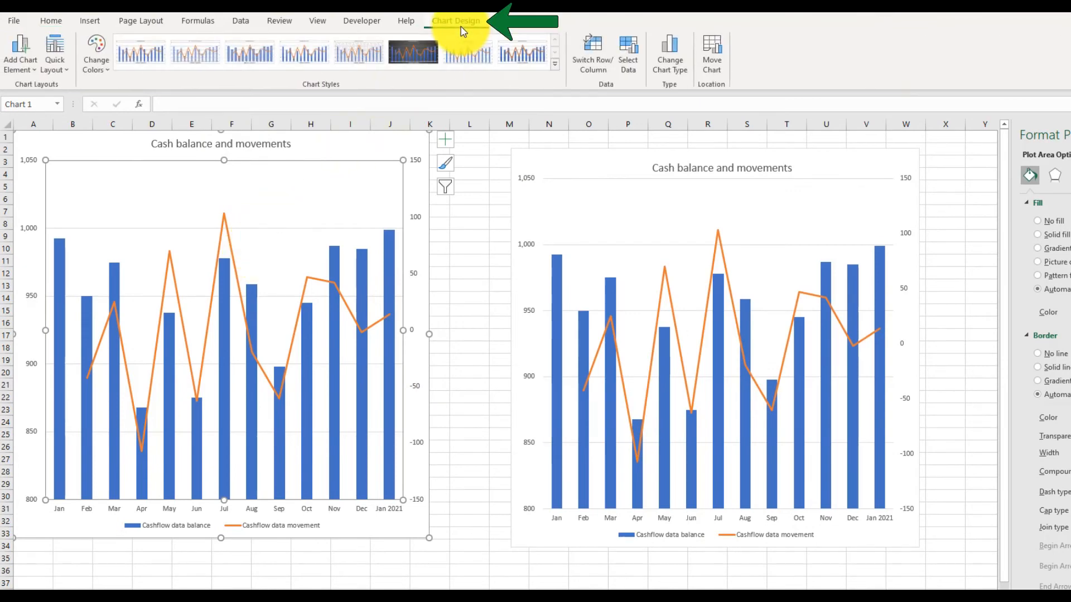
pyautogui.click(673, 52)
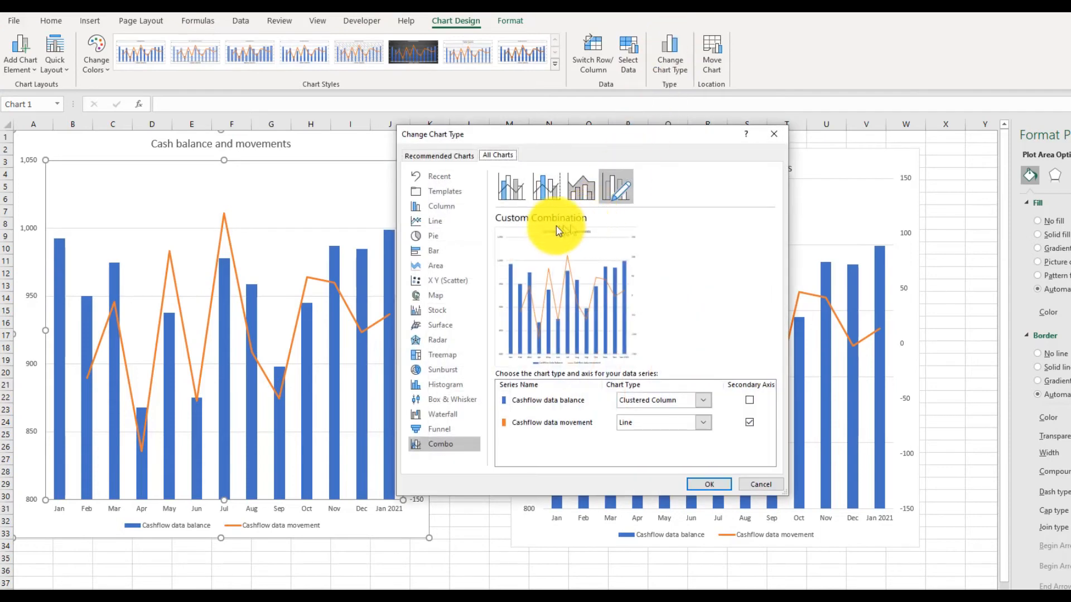
pyautogui.click(435, 220)
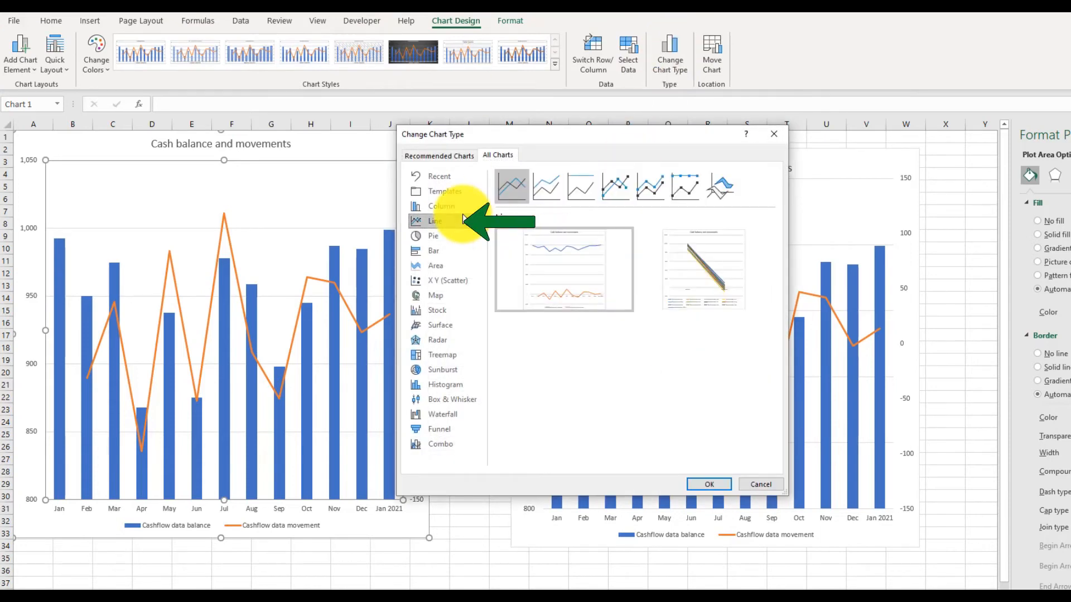
pyautogui.click(708, 485)
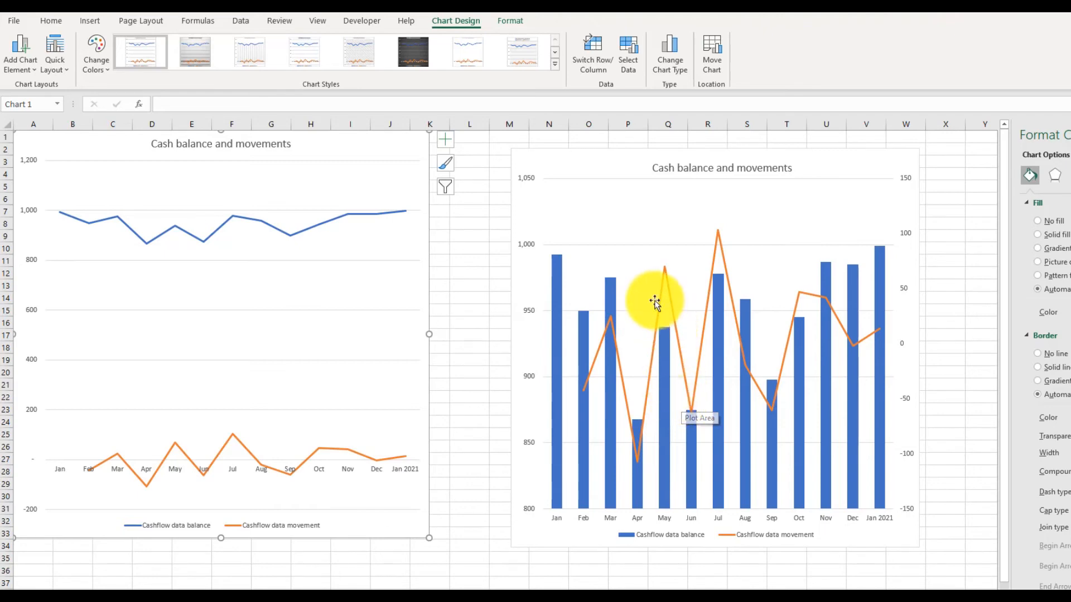
# Set the combo chart's movement line to a solid line with a width of 8 pt
pyautogui.moveTo(661, 301)
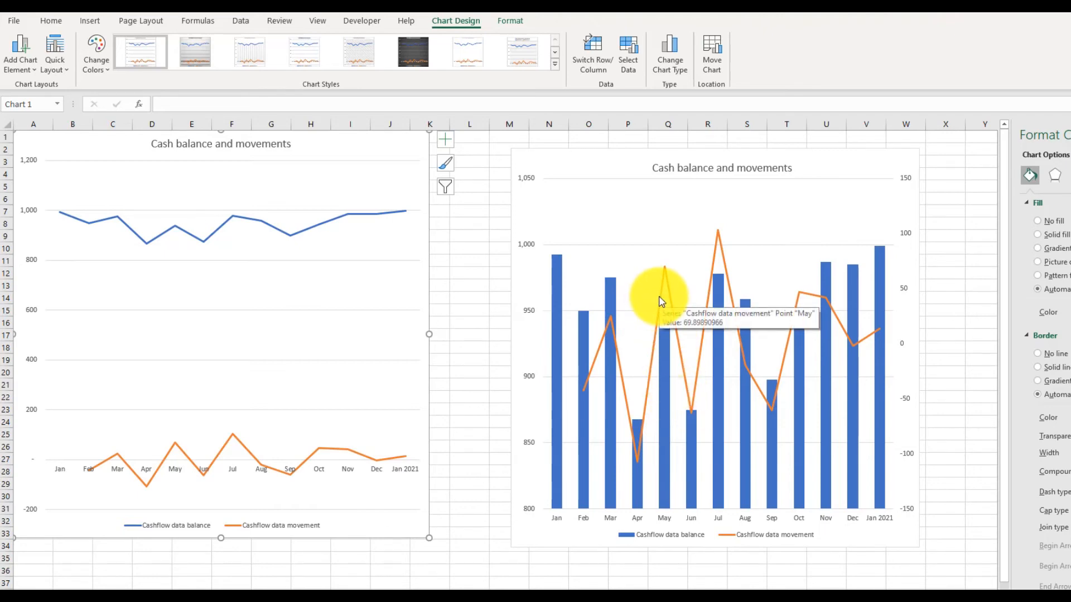
pyautogui.click(661, 302)
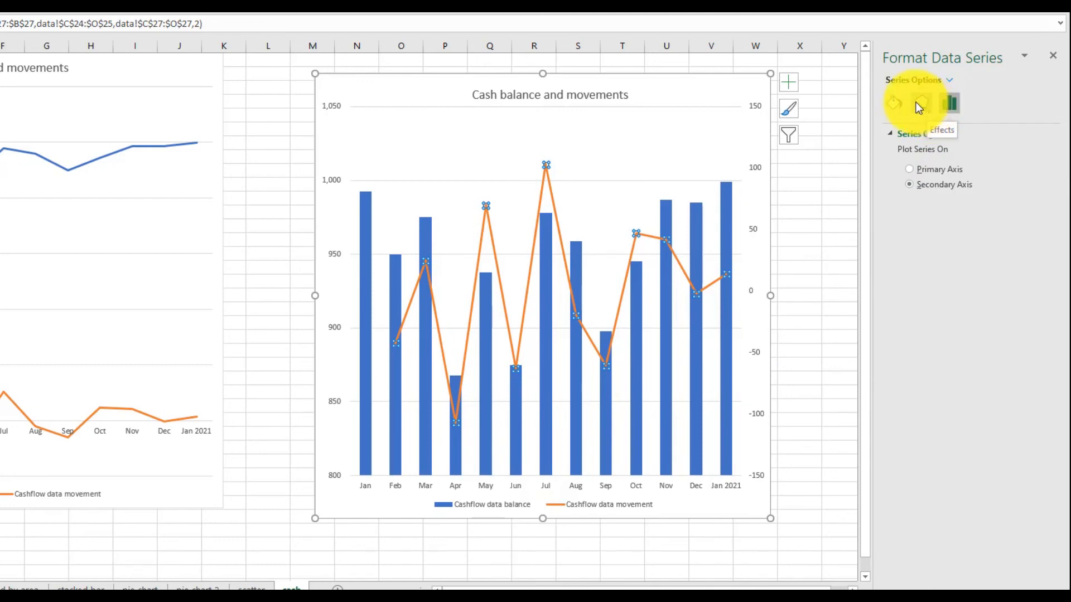
pyautogui.click(902, 102)
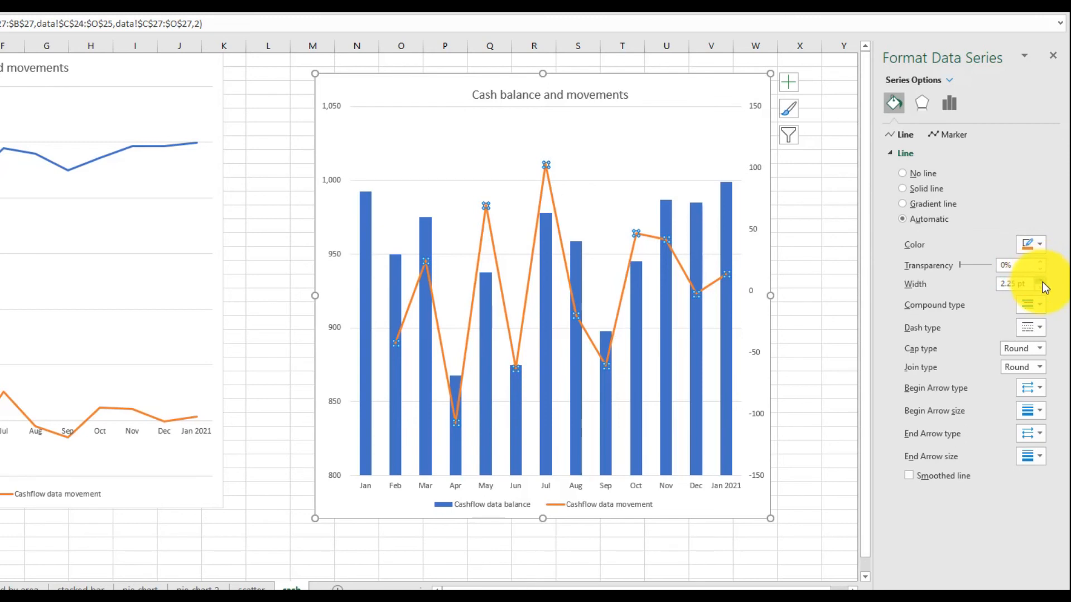
pyautogui.click(1041, 282)
pyautogui.click(1040, 282)
pyautogui.click(1040, 281)
pyautogui.click(1041, 281)
pyautogui.click(1040, 281)
pyautogui.click(1041, 281)
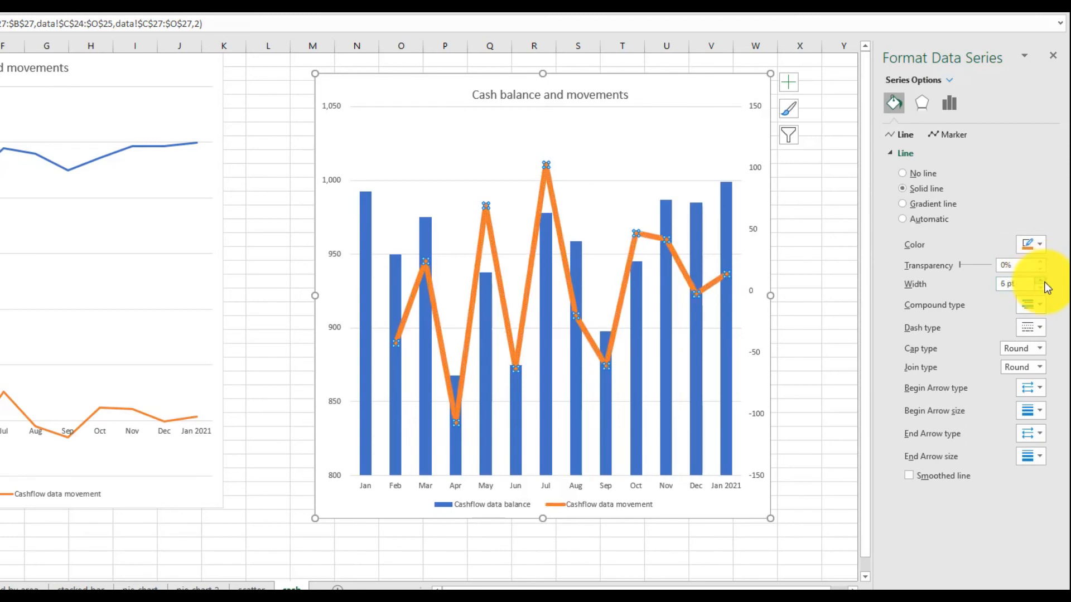
pyautogui.click(1041, 282)
pyautogui.click(1040, 282)
pyautogui.click(1041, 282)
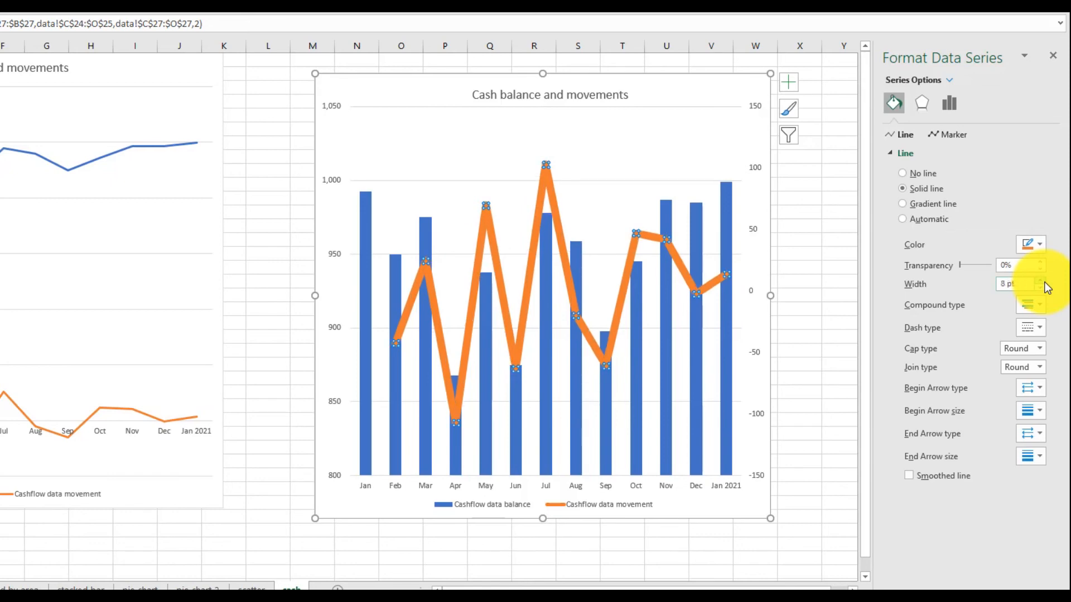
# Change the movement line's colour to standard red
pyautogui.click(1041, 245)
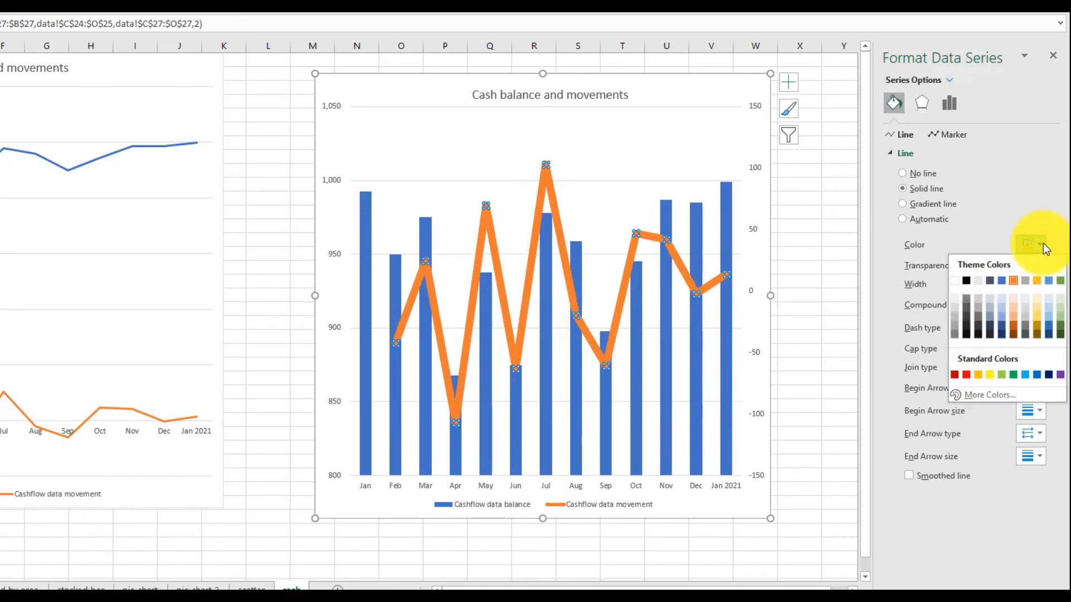
pyautogui.click(971, 373)
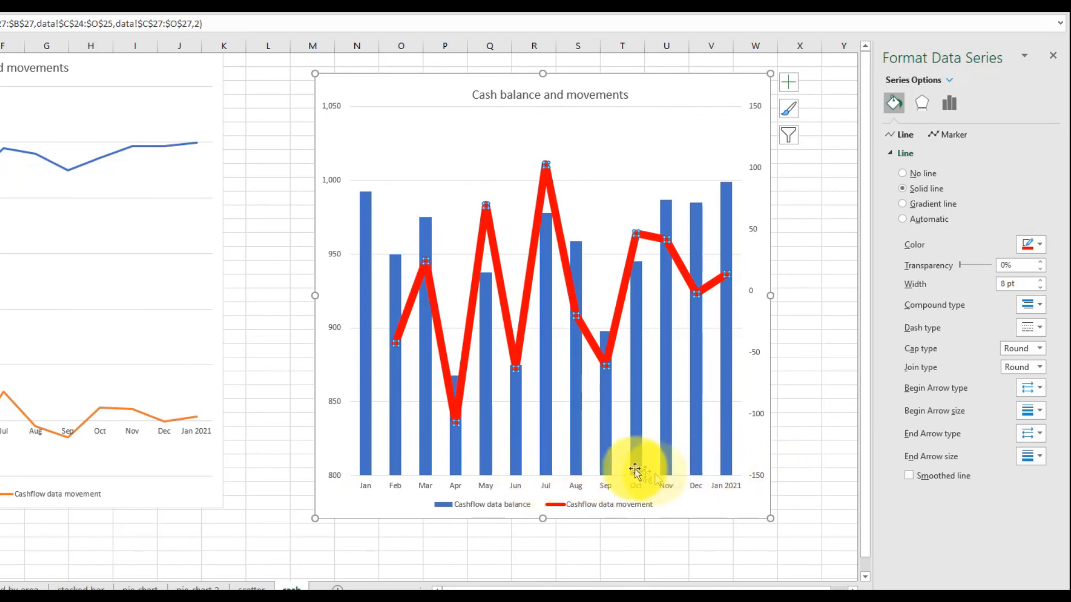
pyautogui.moveTo(697, 263)
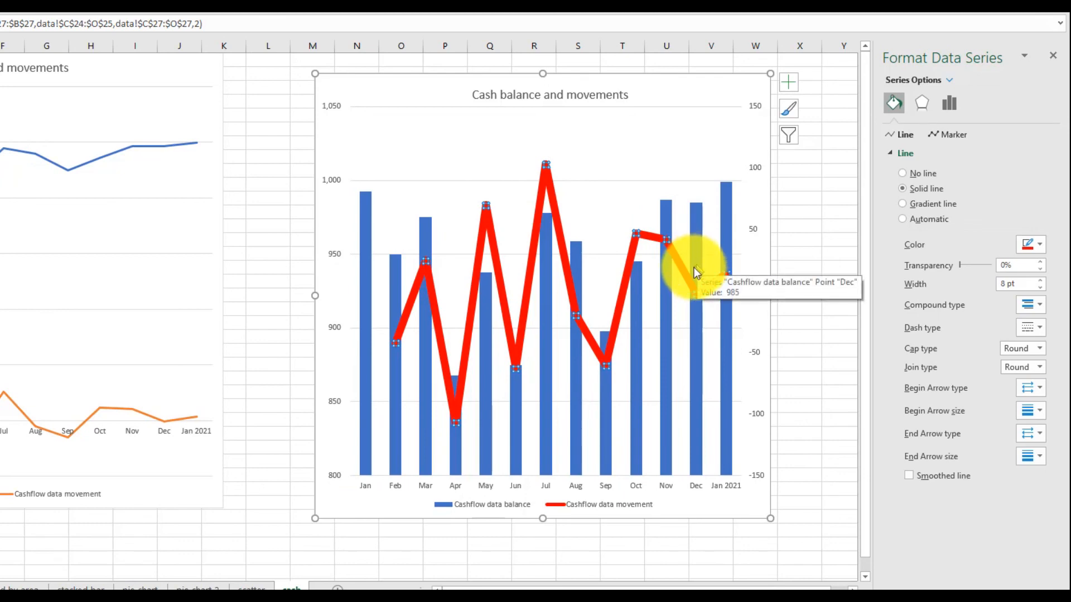